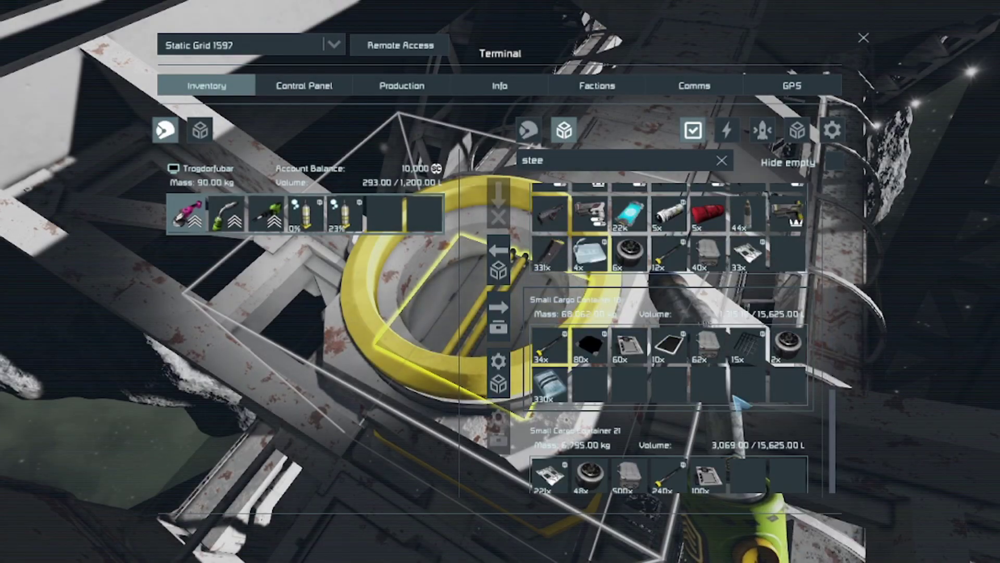
{"action": "scroll", "coordinate": [741, 402], "scroll_direction": "down", "scroll_amount": 2}
{"action": "scroll", "coordinate": [703, 402], "scroll_direction": "down", "scroll_amount": 4}
{"action": "scroll", "coordinate": [687, 404], "scroll_direction": "down", "scroll_amount": 4}
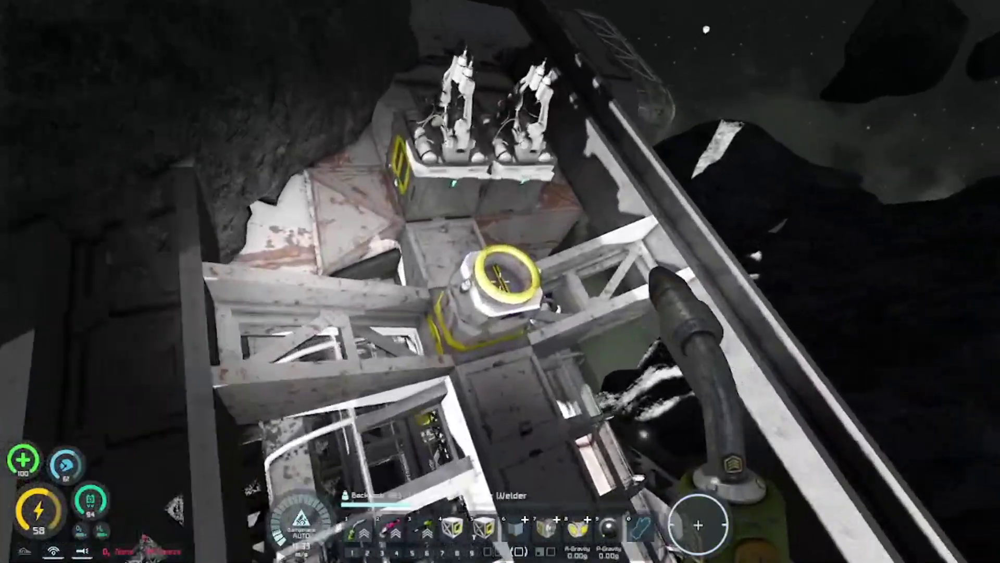
Transfer both full oxygen bottles from the Extra Large Oxygen Bulb into the backpack, then exit the Terminal.
{"action": "key", "text": "k"}
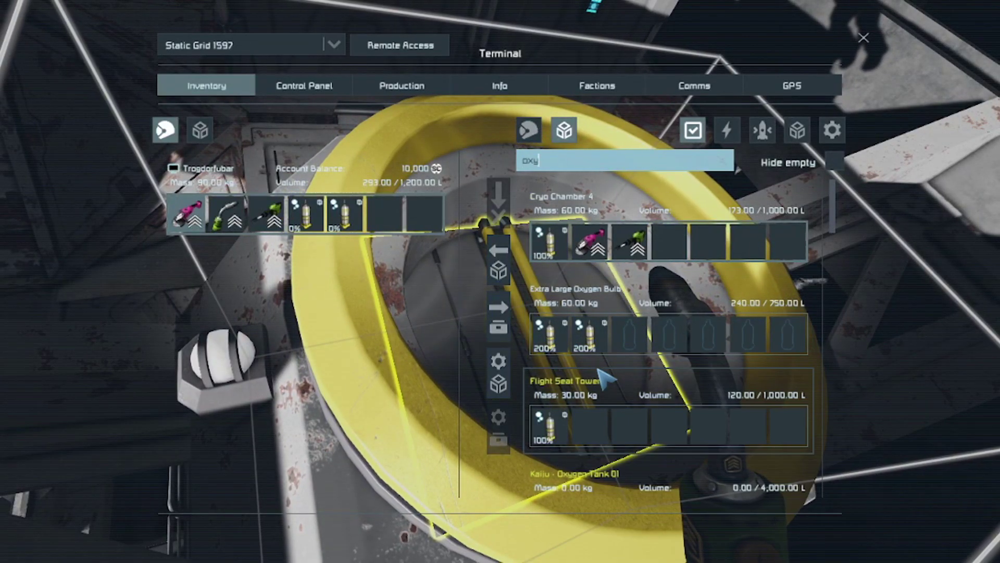
{"action": "double_click", "coordinate": [551, 334]}
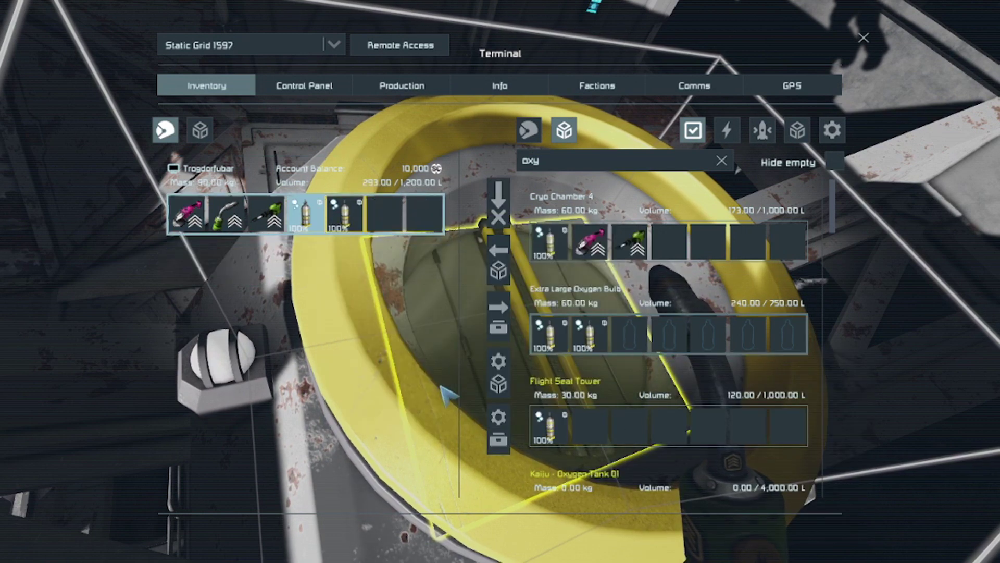
{"action": "key", "text": "Escape"}
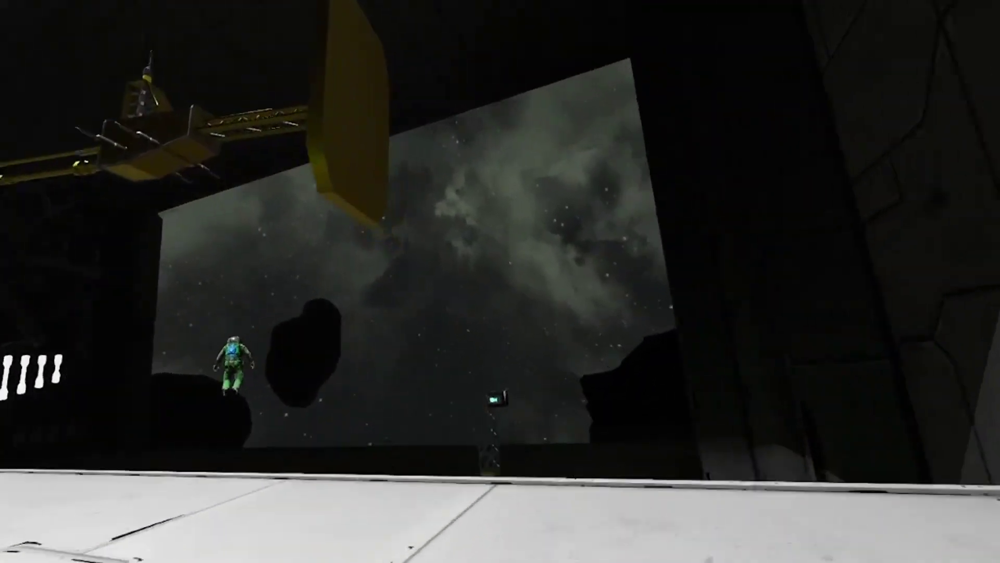
Switch to first-person view, show signal markers, and check the backpack's oxygen bottles.
{"action": "key", "text": "v"}
{"action": "key", "text": "h"}
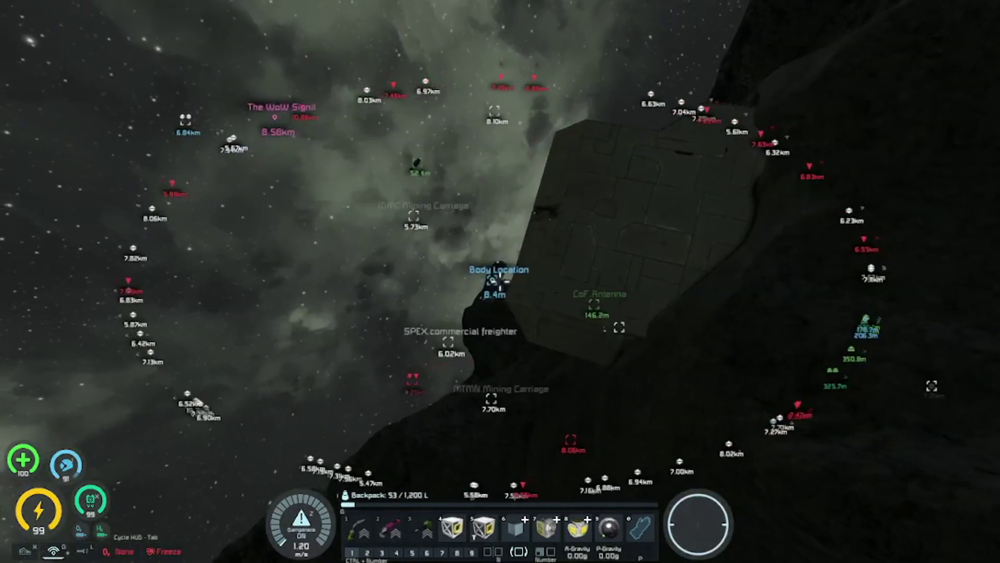
{"action": "key", "text": "f"}
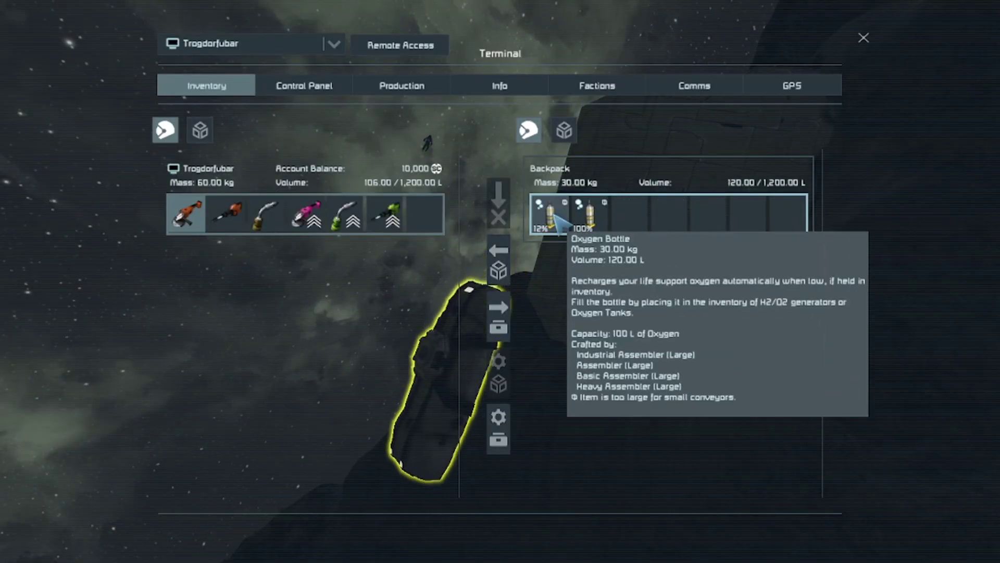
{"action": "key", "text": "Escape"}
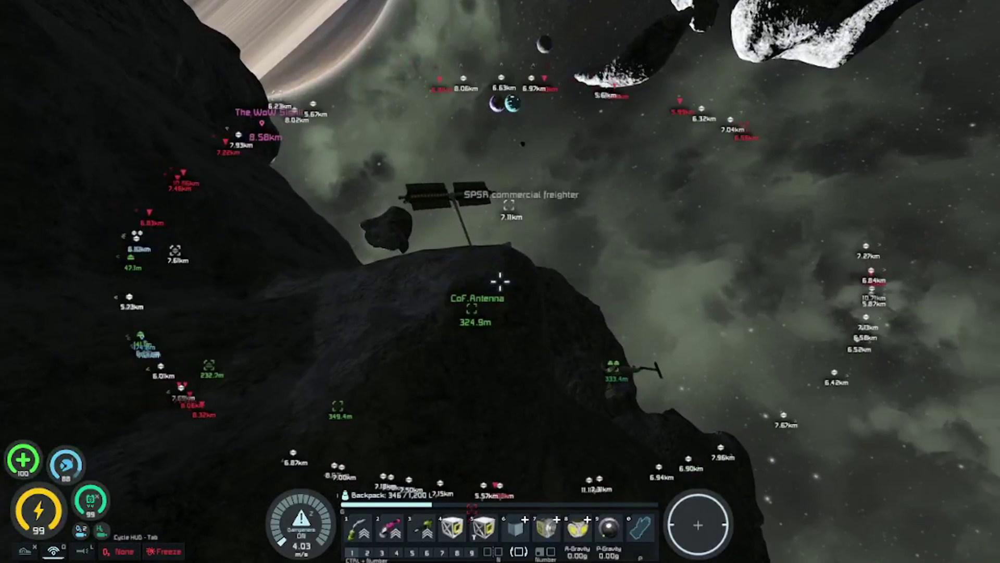
Hide signal marker names and thrust toward the antenna tower.
{"action": "key", "text": "h"}
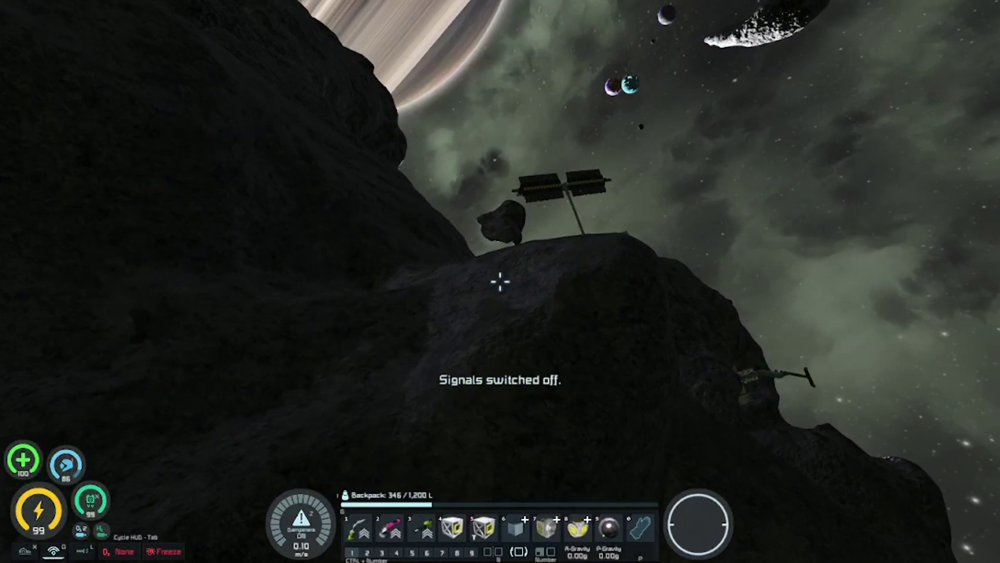
{"action": "key", "text": "w"}
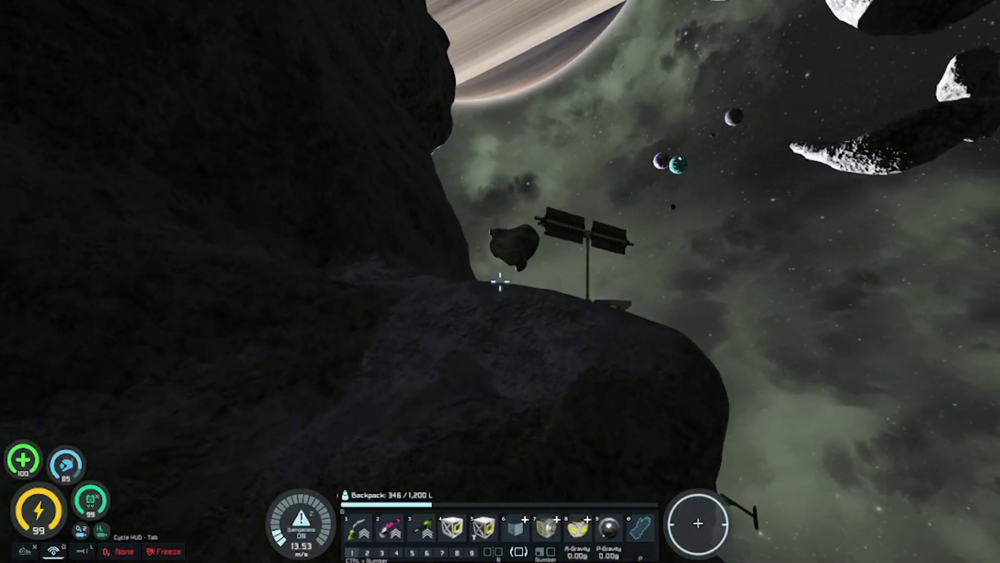
{"action": "key", "text": "w"}
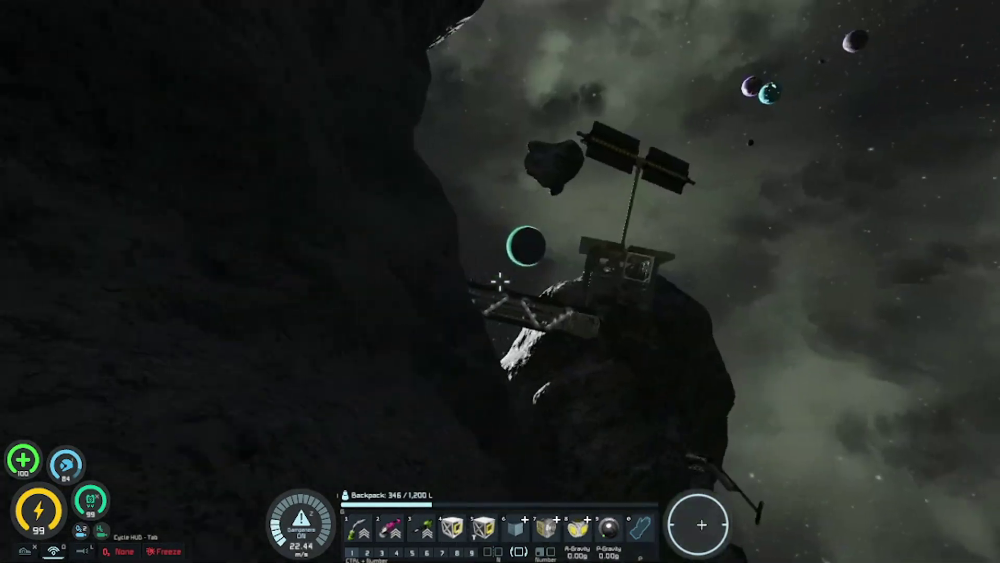
{"action": "key", "text": "w"}
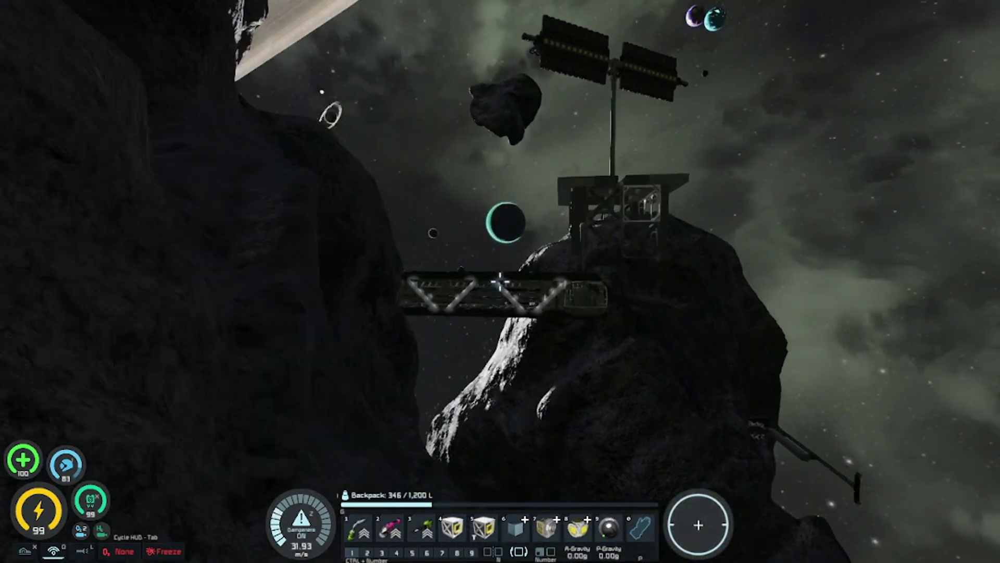
Hide the HUD and close in on the truss and antenna.
{"action": "key", "text": "Tab"}
{"action": "key", "text": "w"}
{"action": "key", "text": "w"}
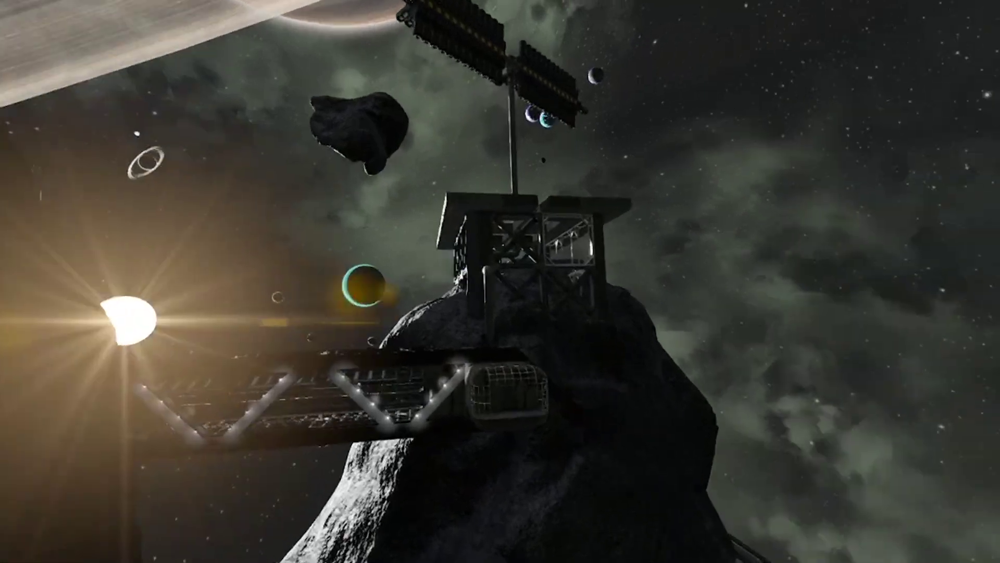
{"action": "key", "text": "w"}
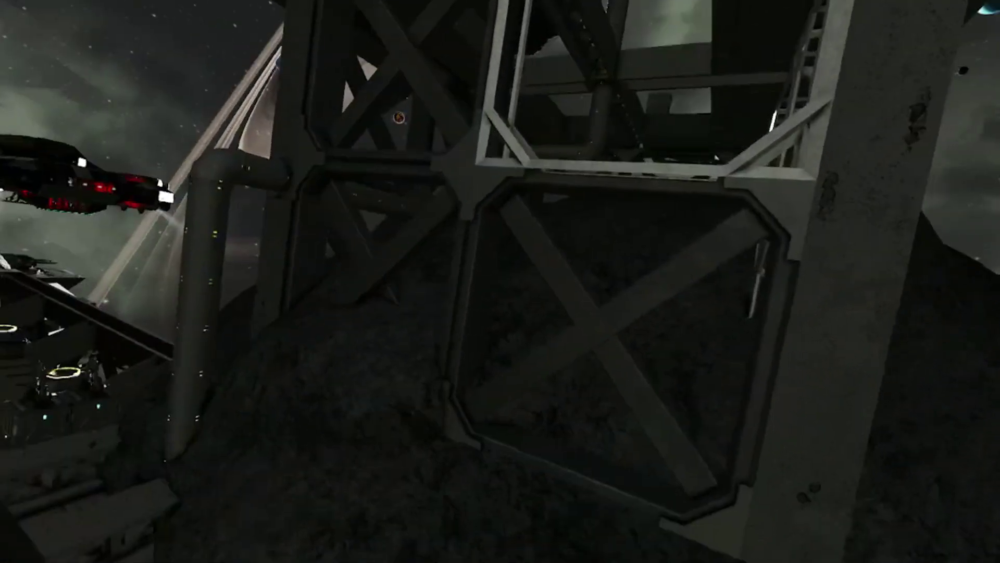
{"action": "key", "text": "w"}
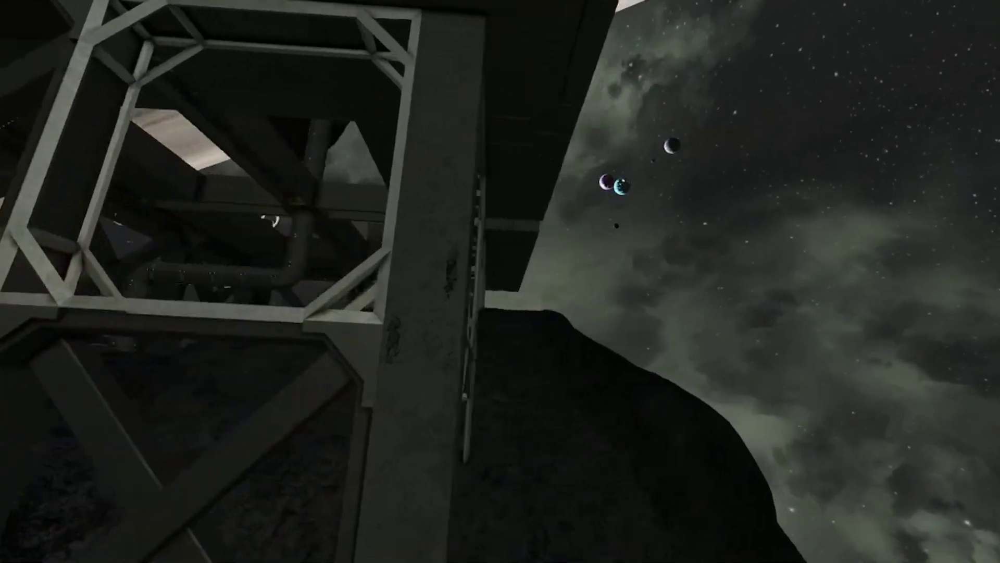